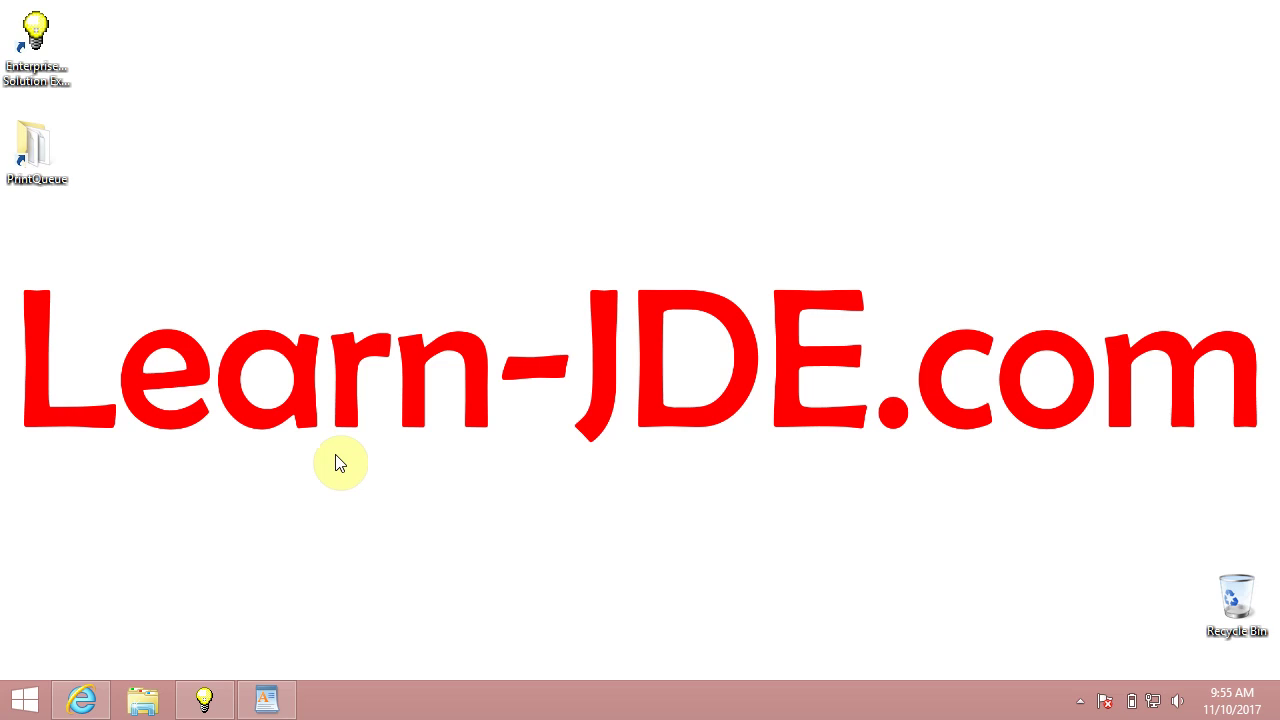
# Restore the JD Edwards browser window from the Internet Explorer taskbar button
pyautogui.click(85, 703)
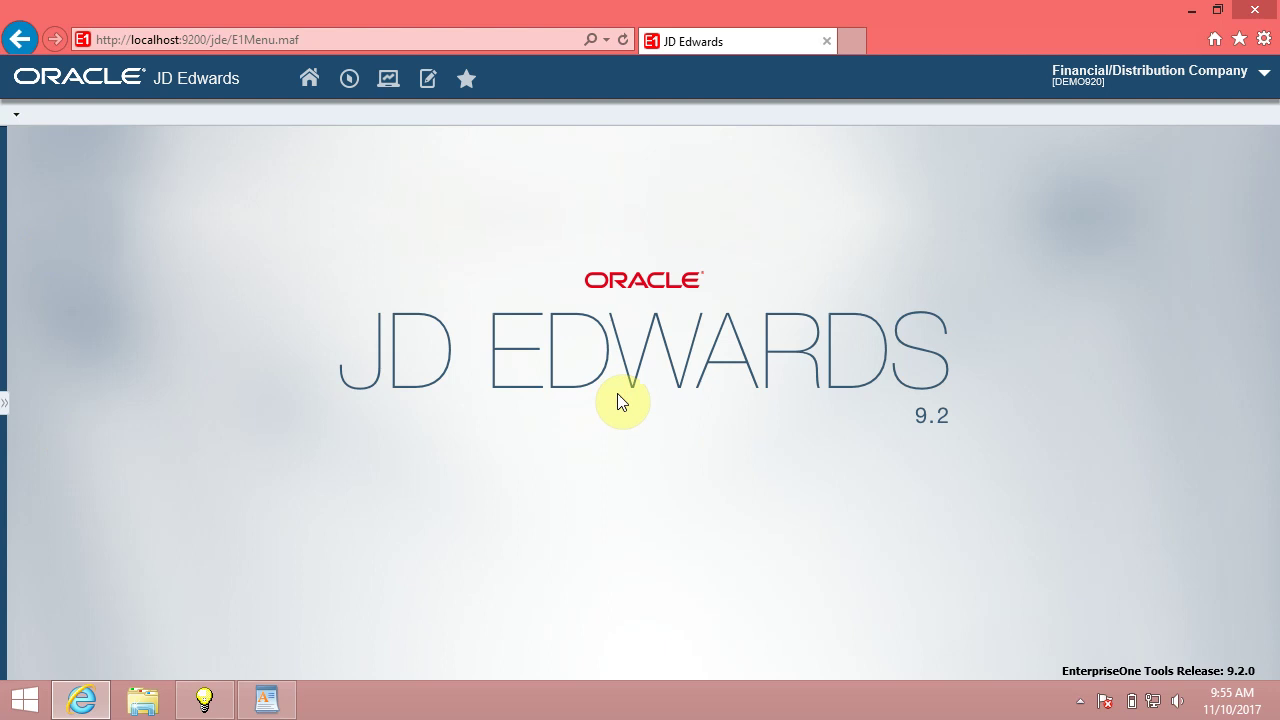
# Launch the Work With Addresses application P01012 through Fast Path
pyautogui.click(350, 80)
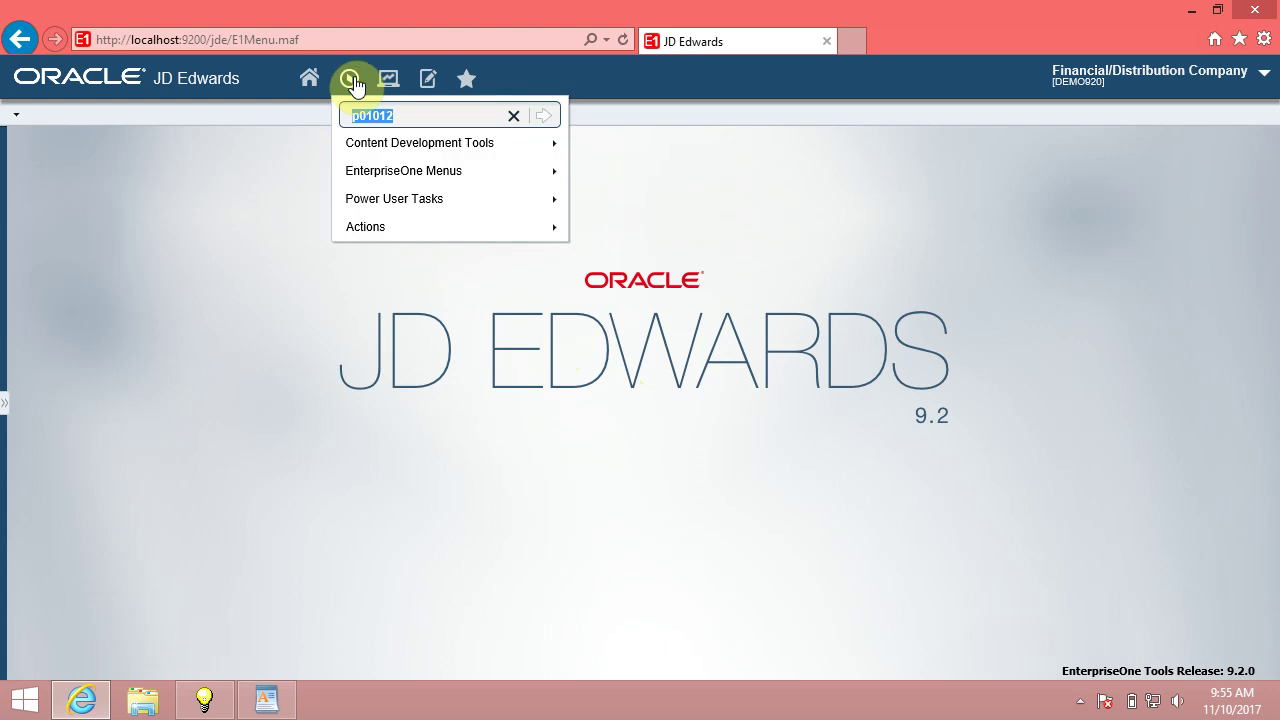
pyautogui.click(546, 116)
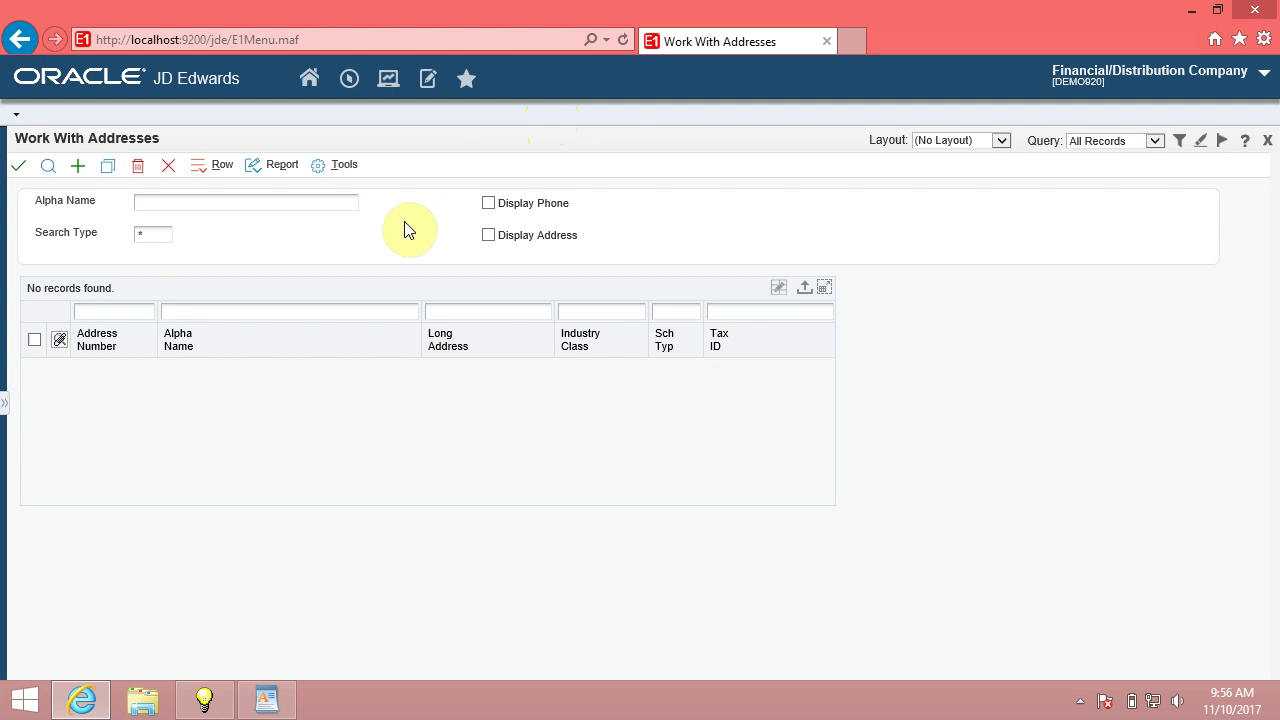
# Search with Search Type V to list supplier addresses 3090 through 3106
pyautogui.click(152, 234)
pyautogui.write('V')
pyautogui.click(49, 167)
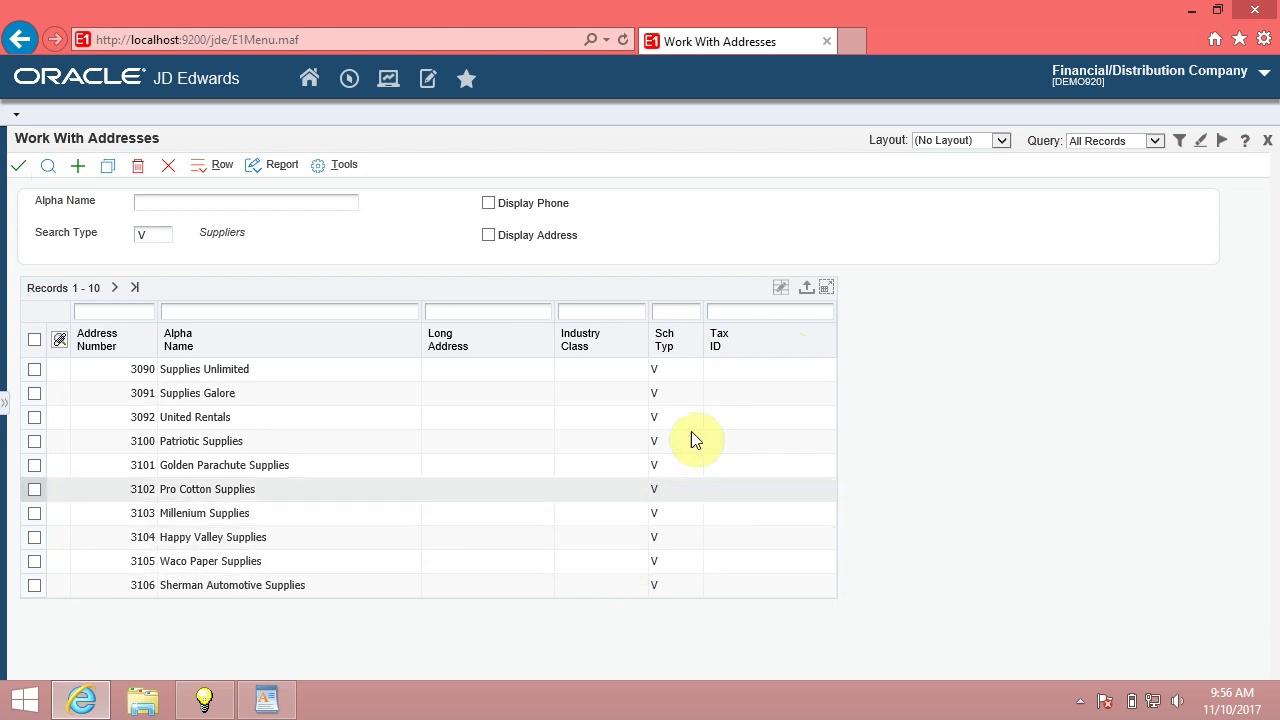
# Open the Export Assistant from the supplier grid's Export icon
pyautogui.click(807, 290)
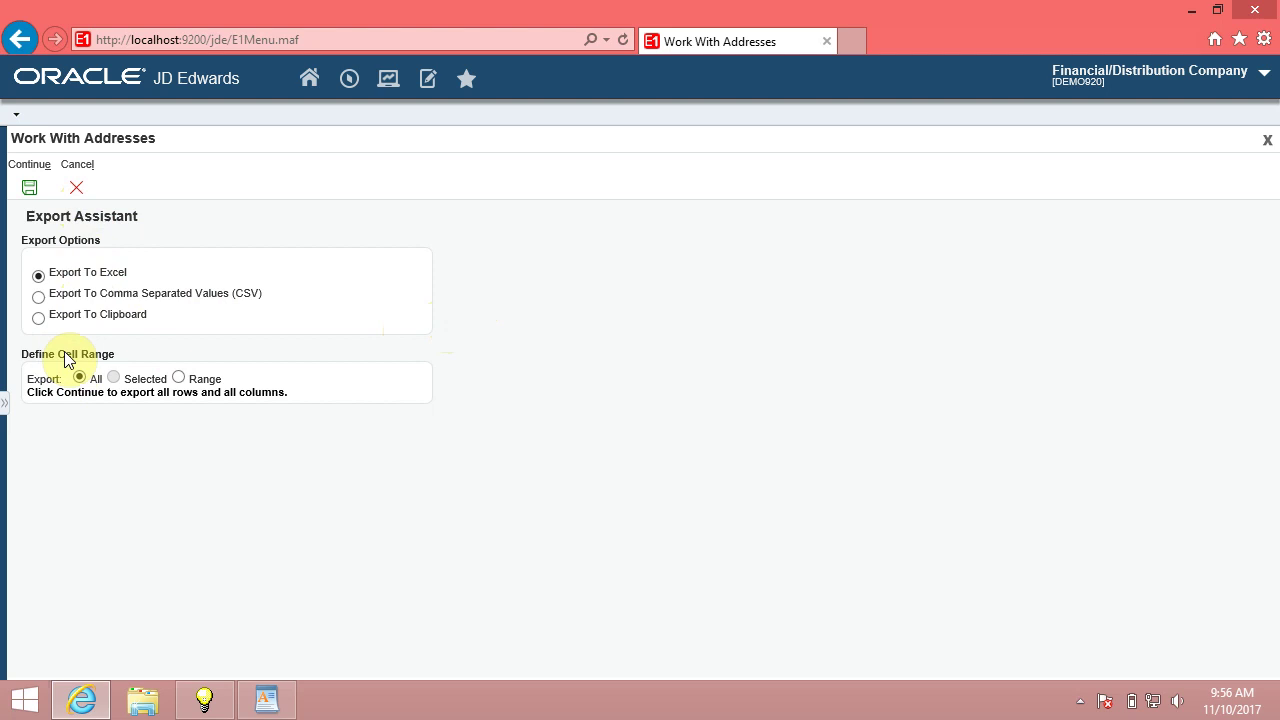
# Set the export to Range, from row 1 to row 8, columns A to F
pyautogui.click(179, 378)
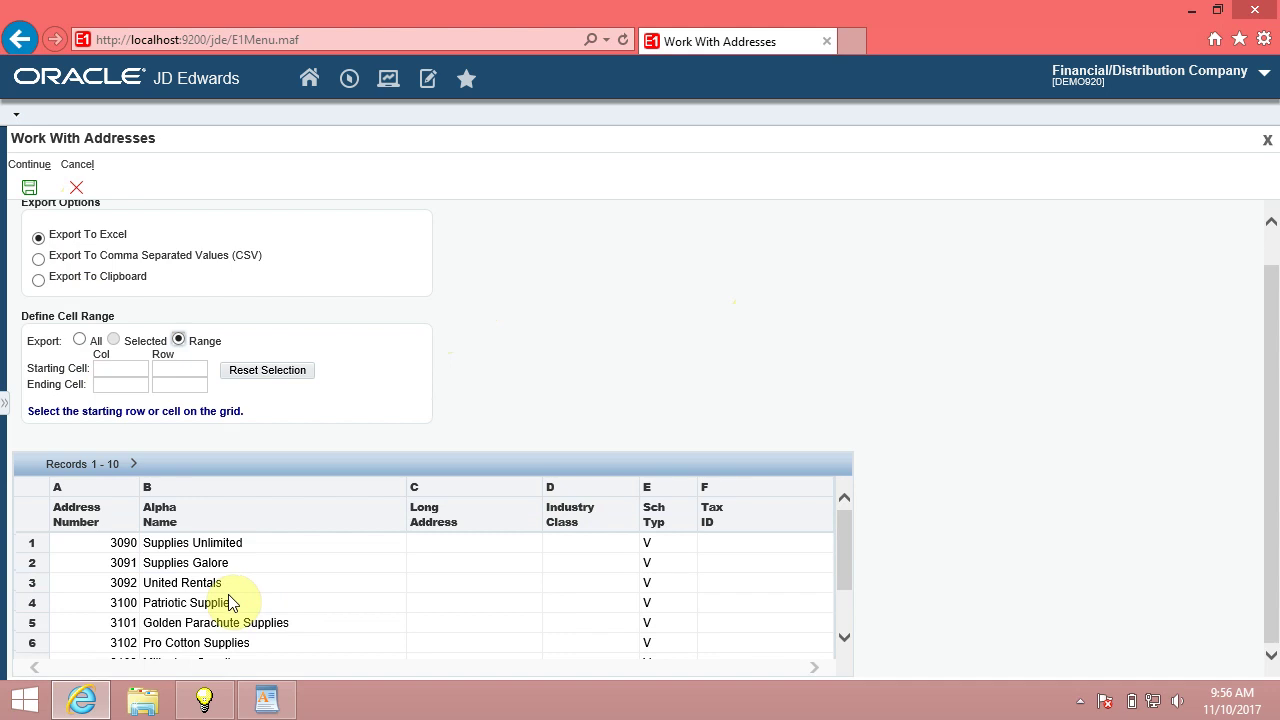
pyautogui.click(33, 543)
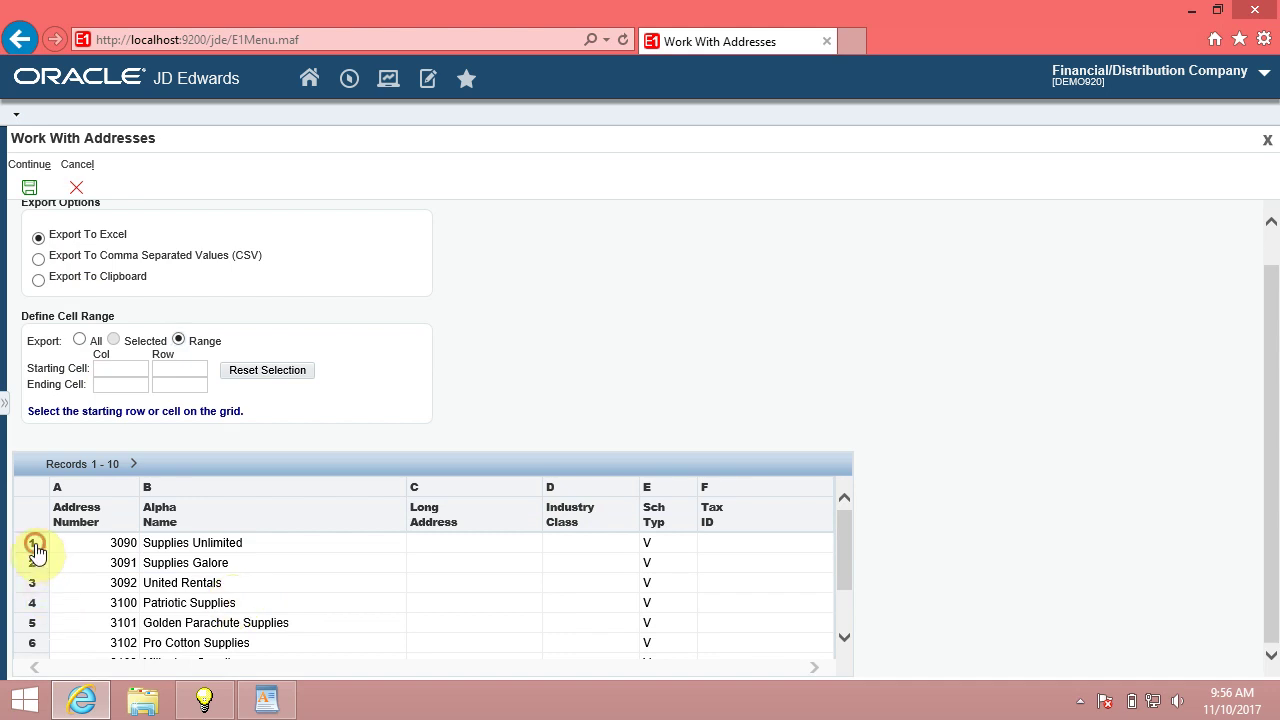
pyautogui.doubleClick(107, 369)
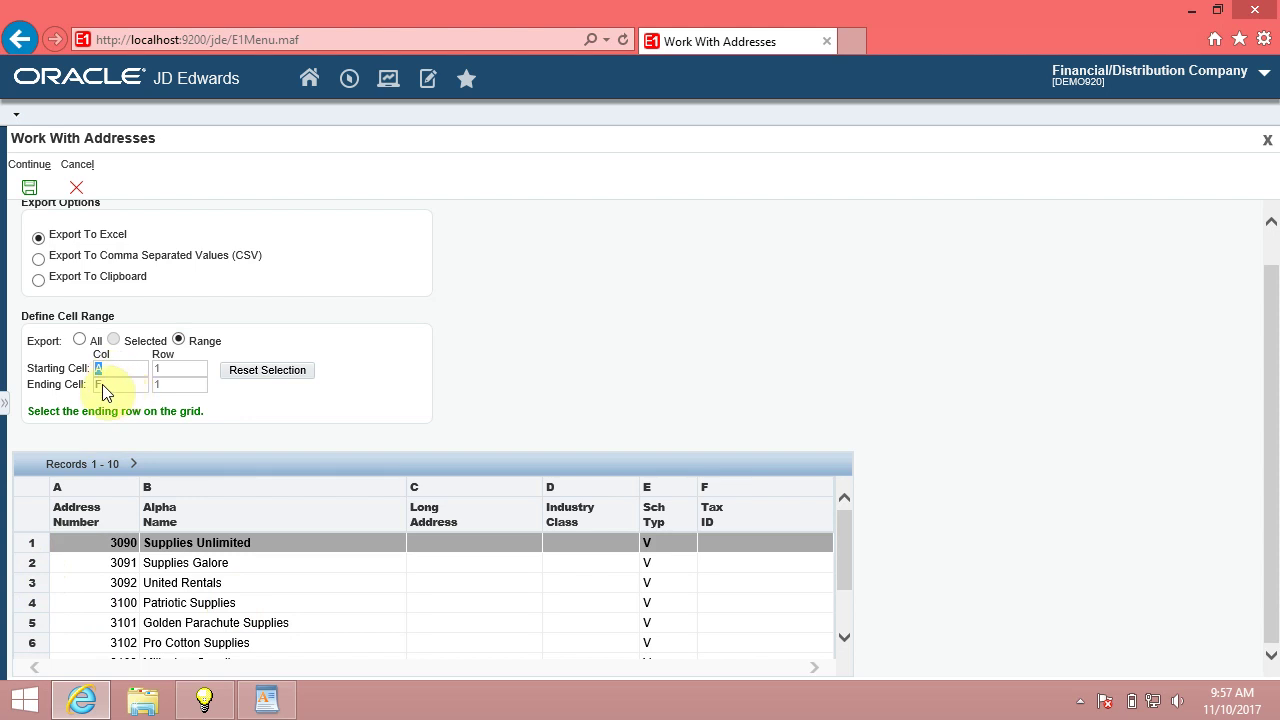
pyautogui.click(102, 385)
pyautogui.moveTo(841, 566); pyautogui.dragTo(841, 596)
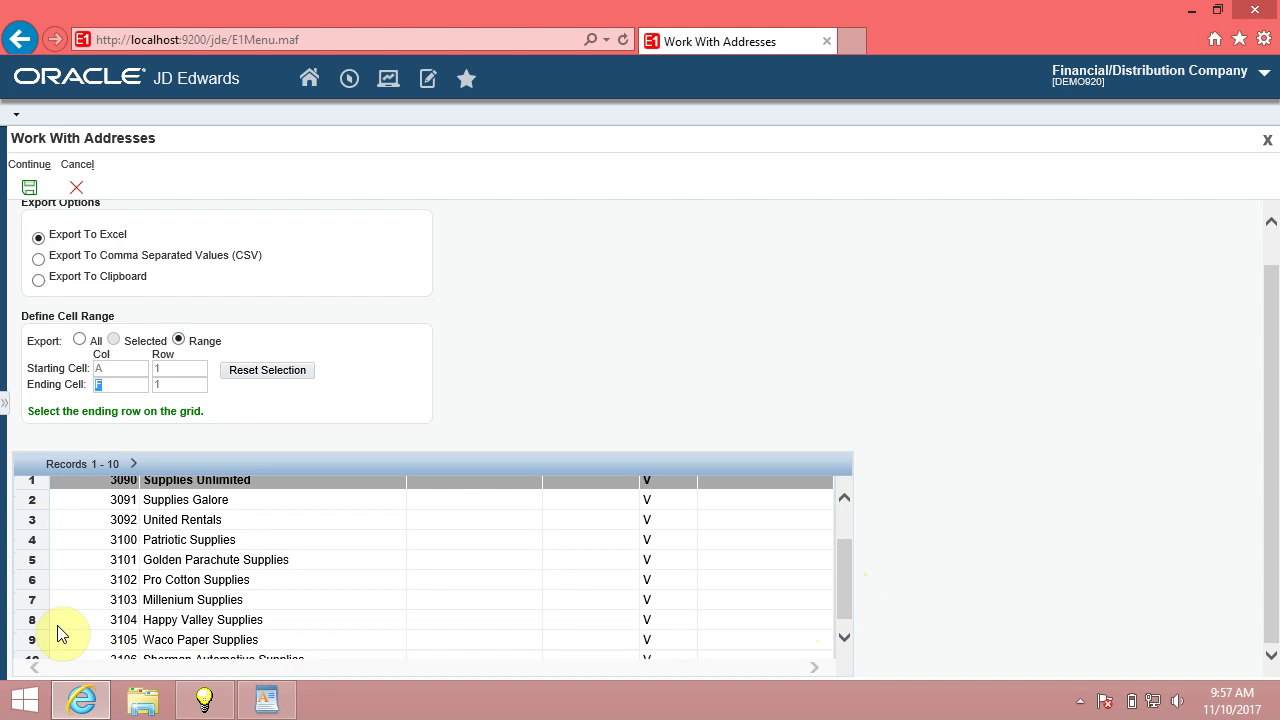
pyautogui.click(32, 626)
pyautogui.click(98, 368)
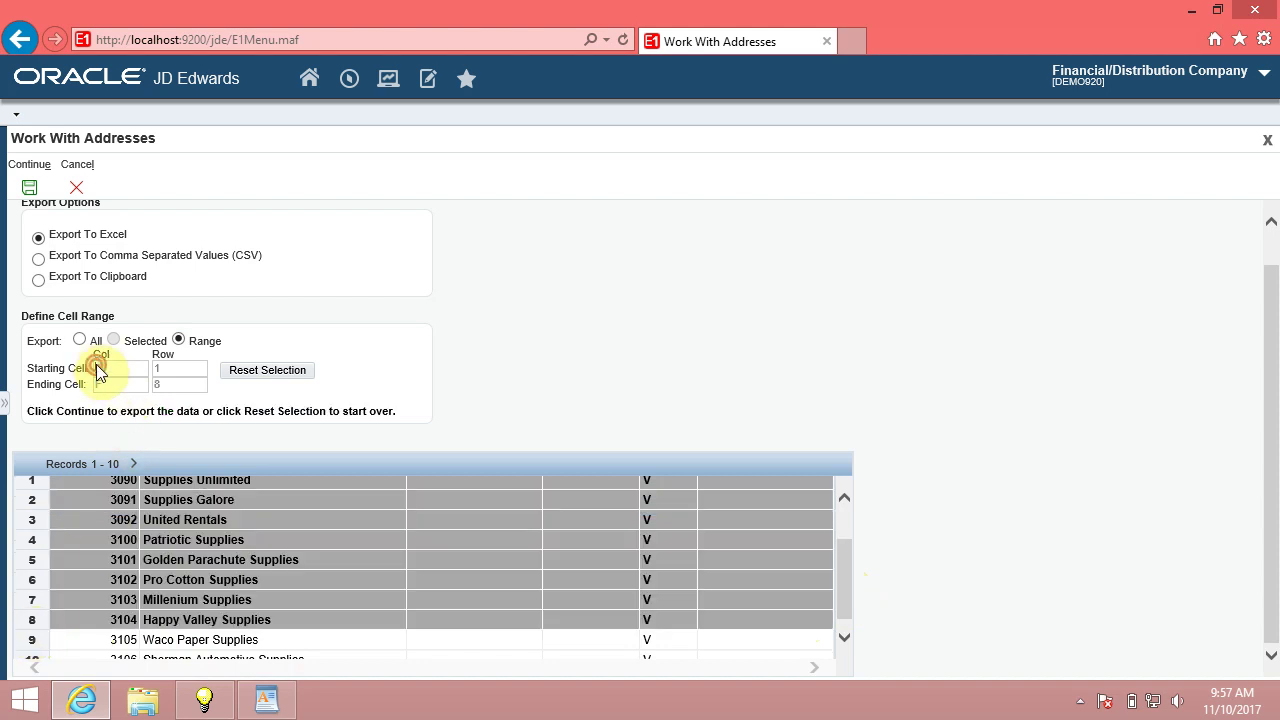
pyautogui.click(158, 367)
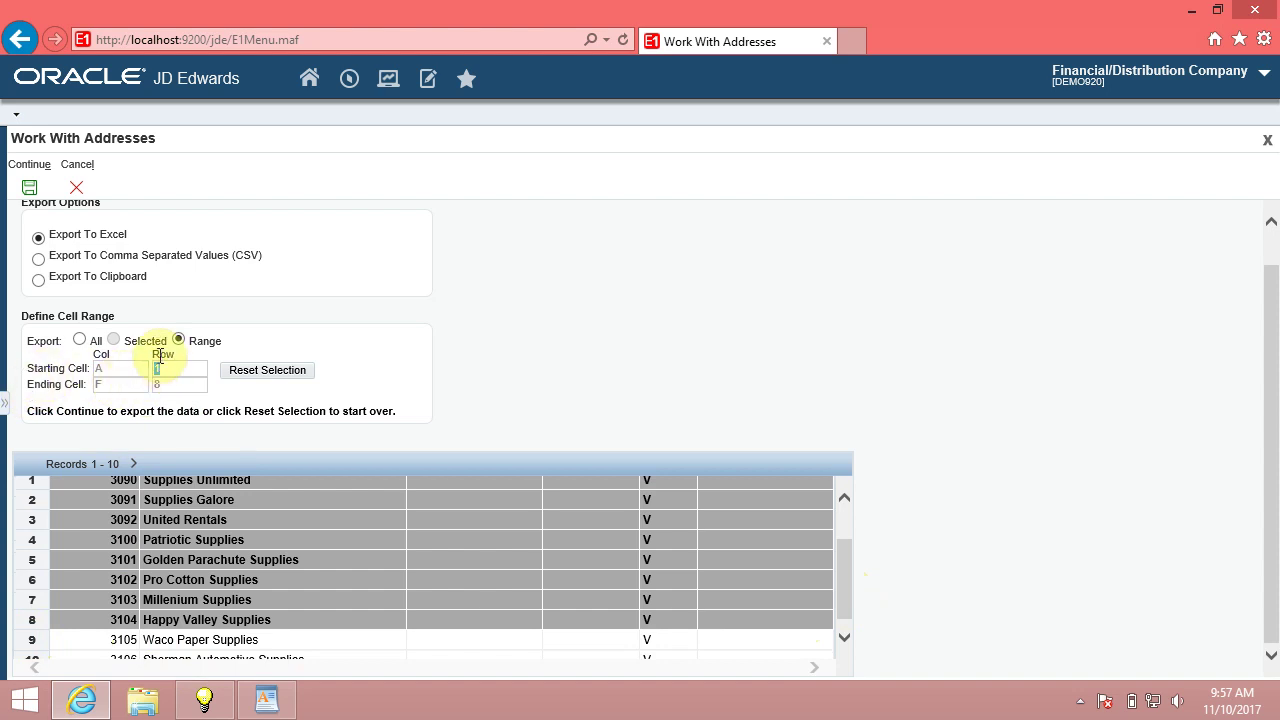
pyautogui.click(98, 385)
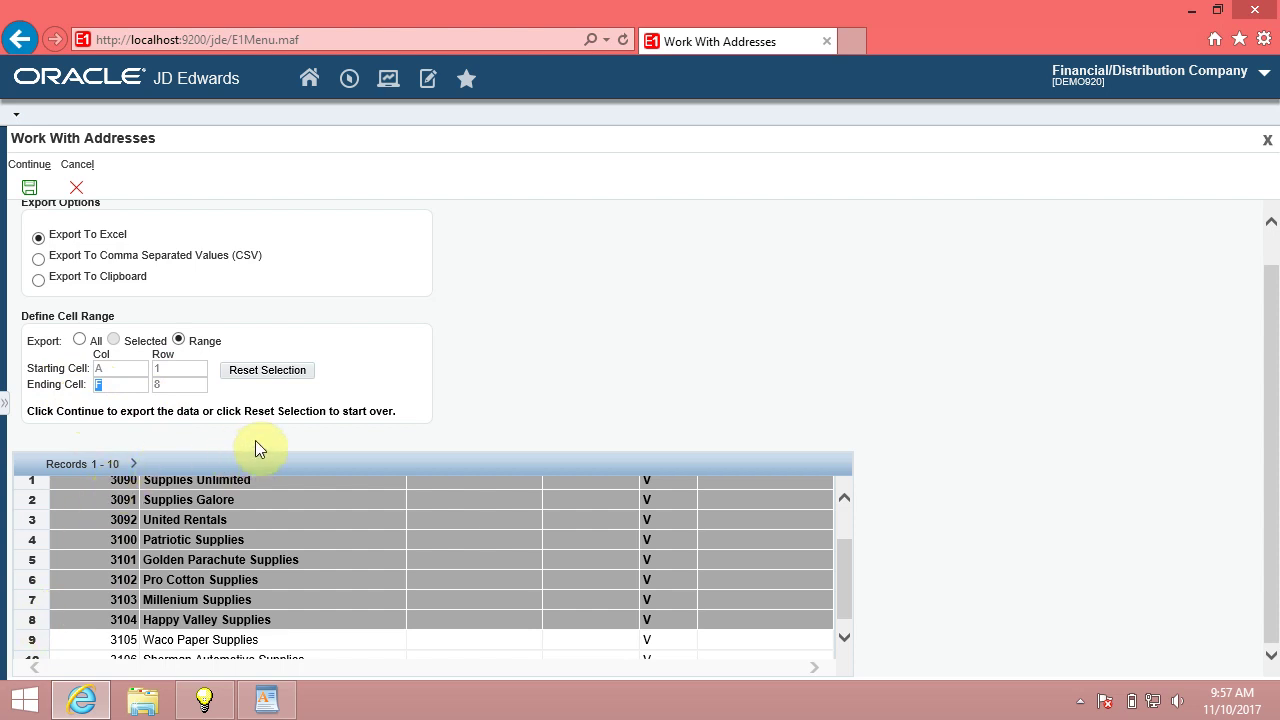
pyautogui.click(174, 385)
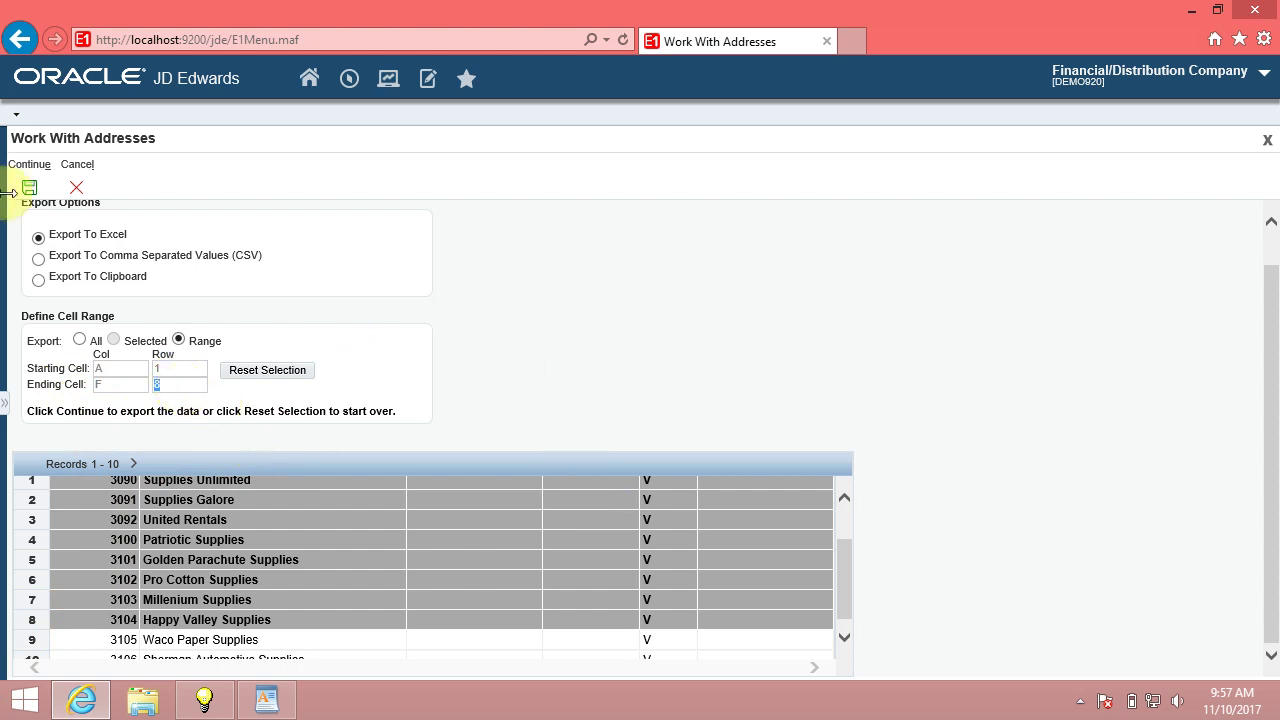
# Export the eight-row range to Excel and save the download as Book1 (1).xls
pyautogui.click(29, 190)
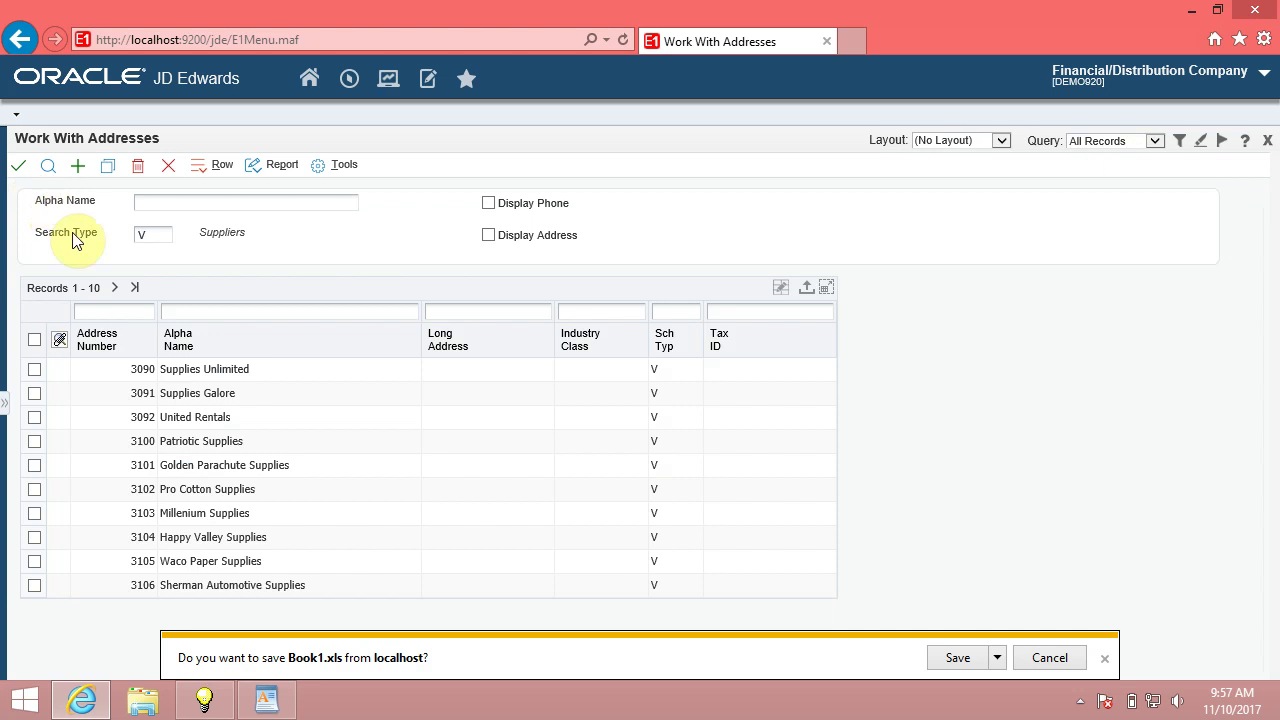
pyautogui.click(998, 657)
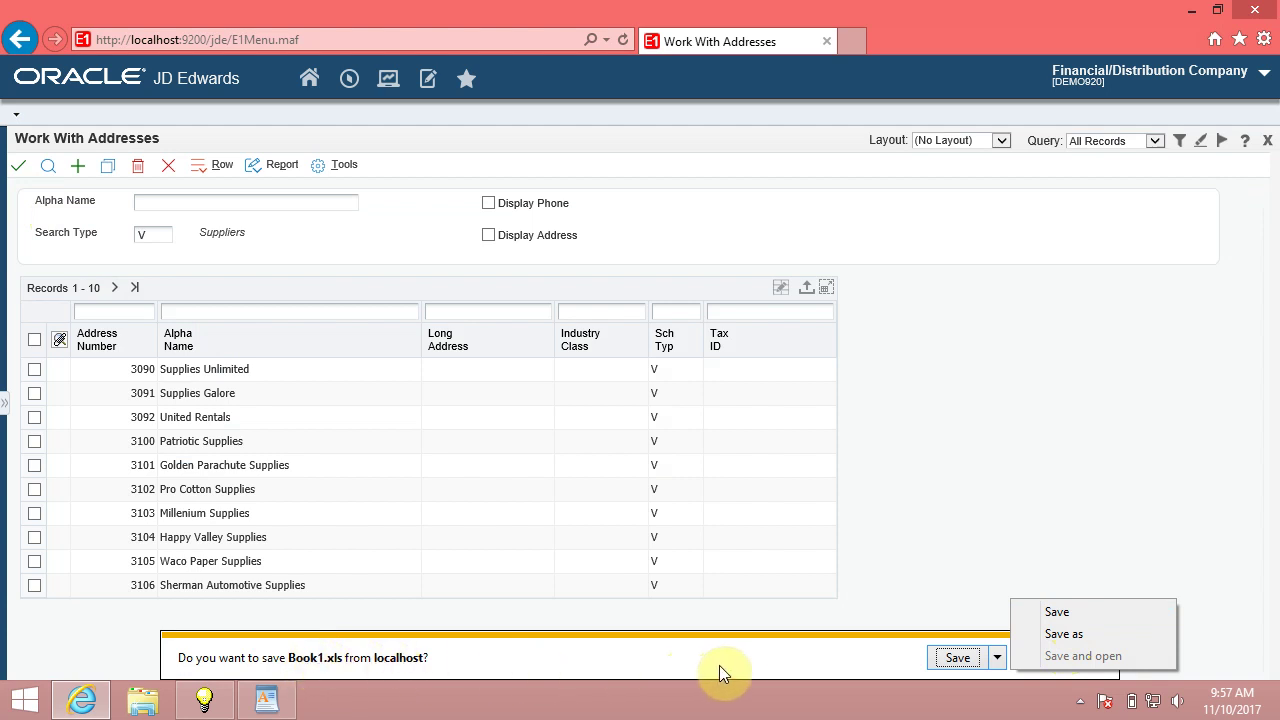
pyautogui.click(1058, 612)
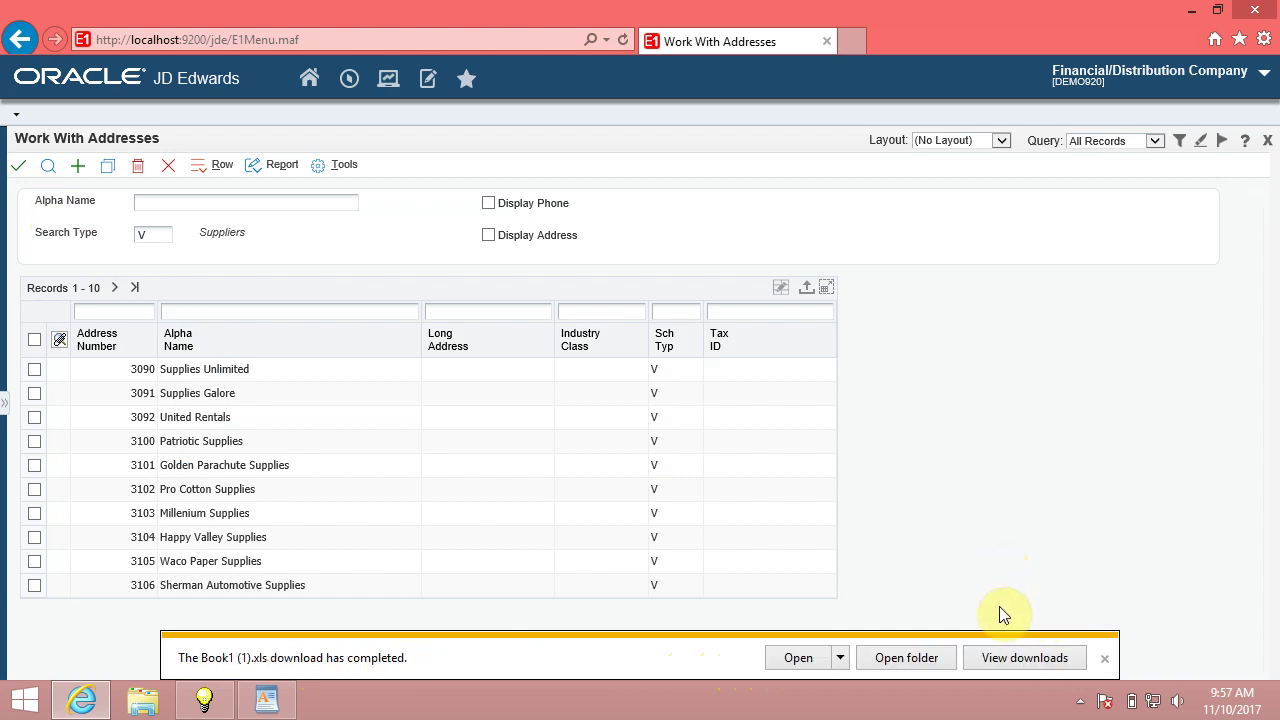
pyautogui.click(1104, 658)
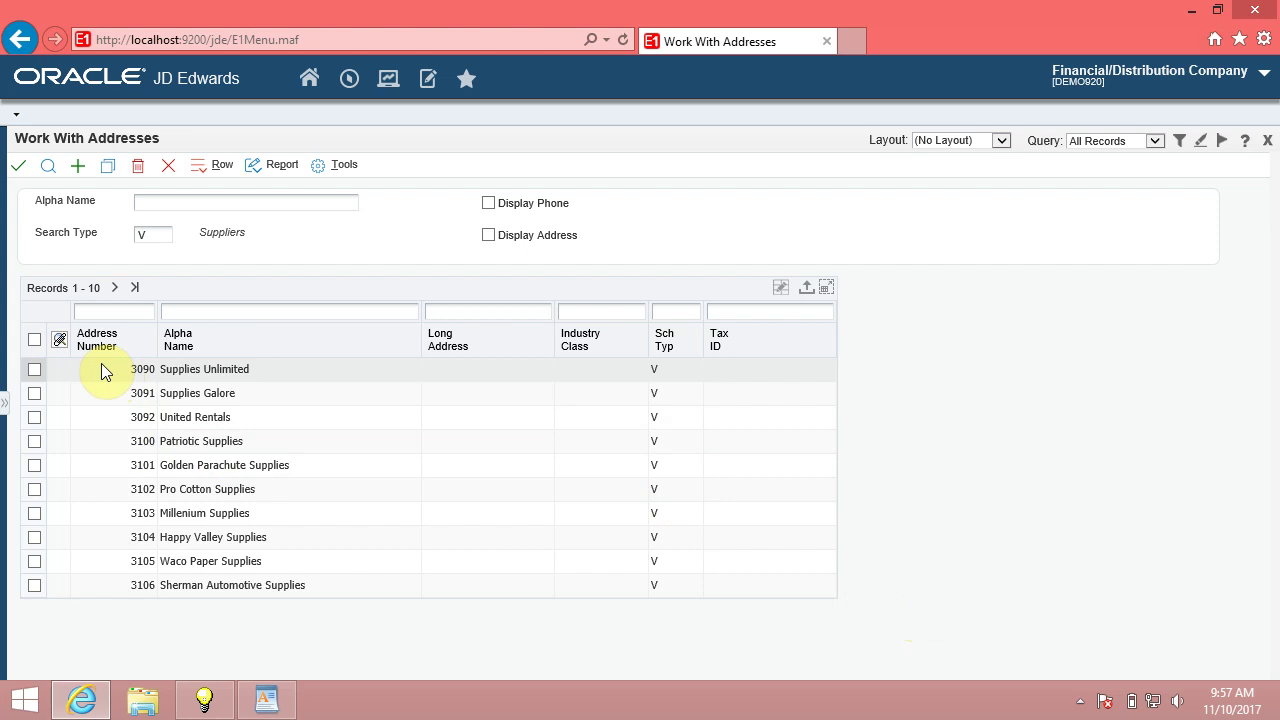
# Copy the Address Number and Alpha Name cells of all rows, then switch to WordPad
pyautogui.moveTo(101, 363)
pyautogui.mouseDown()
pyautogui.moveTo(377, 541)
pyautogui.moveTo(401, 581)
pyautogui.mouseUp()
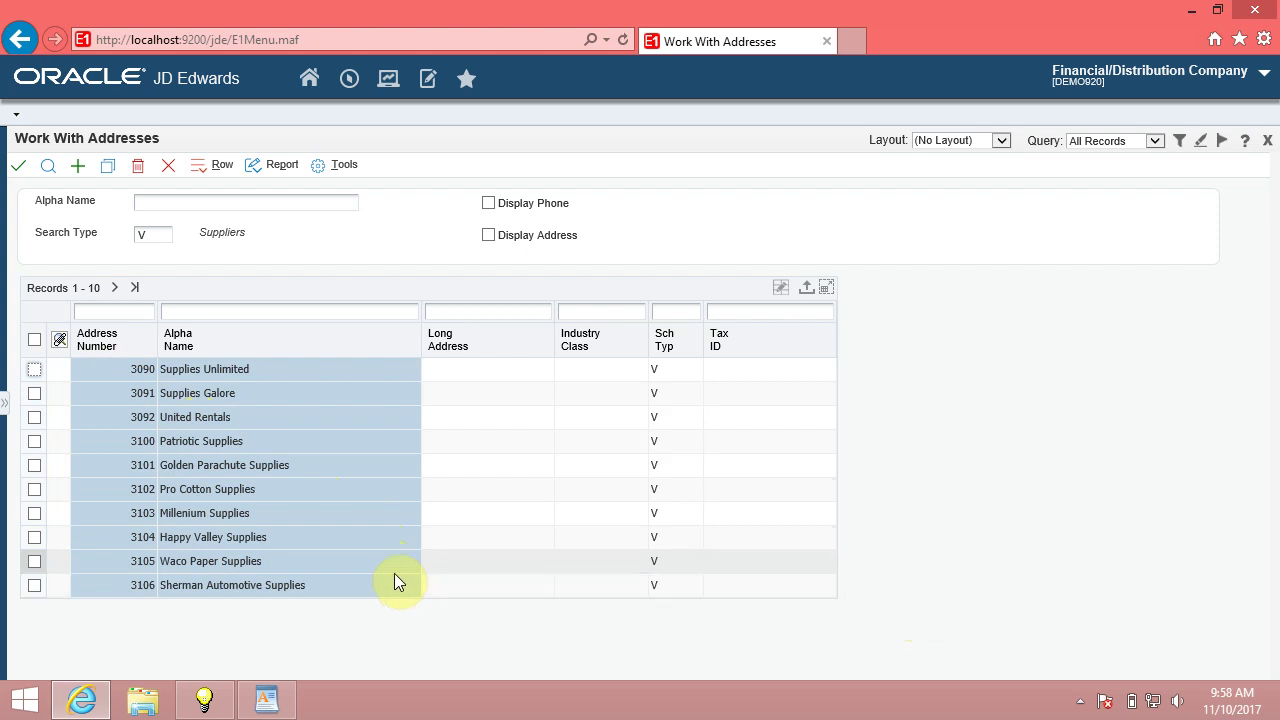
pyautogui.click(394, 575)
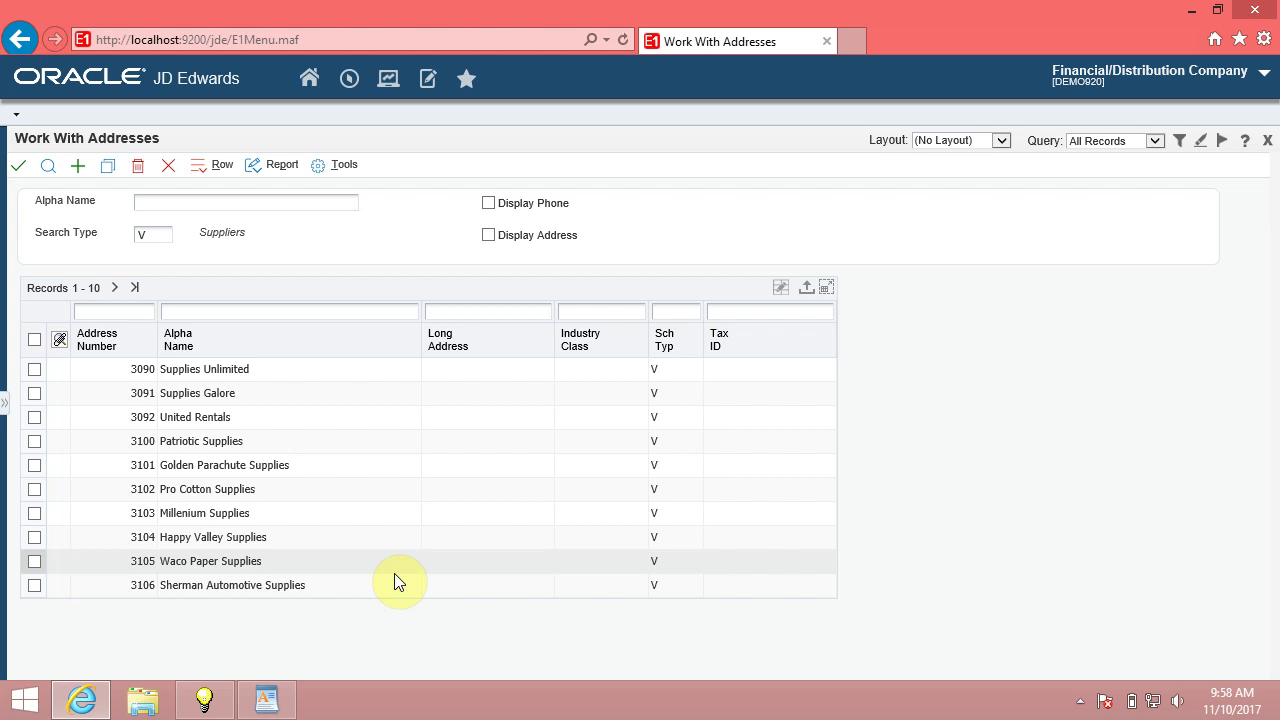
pyautogui.click(268, 699)
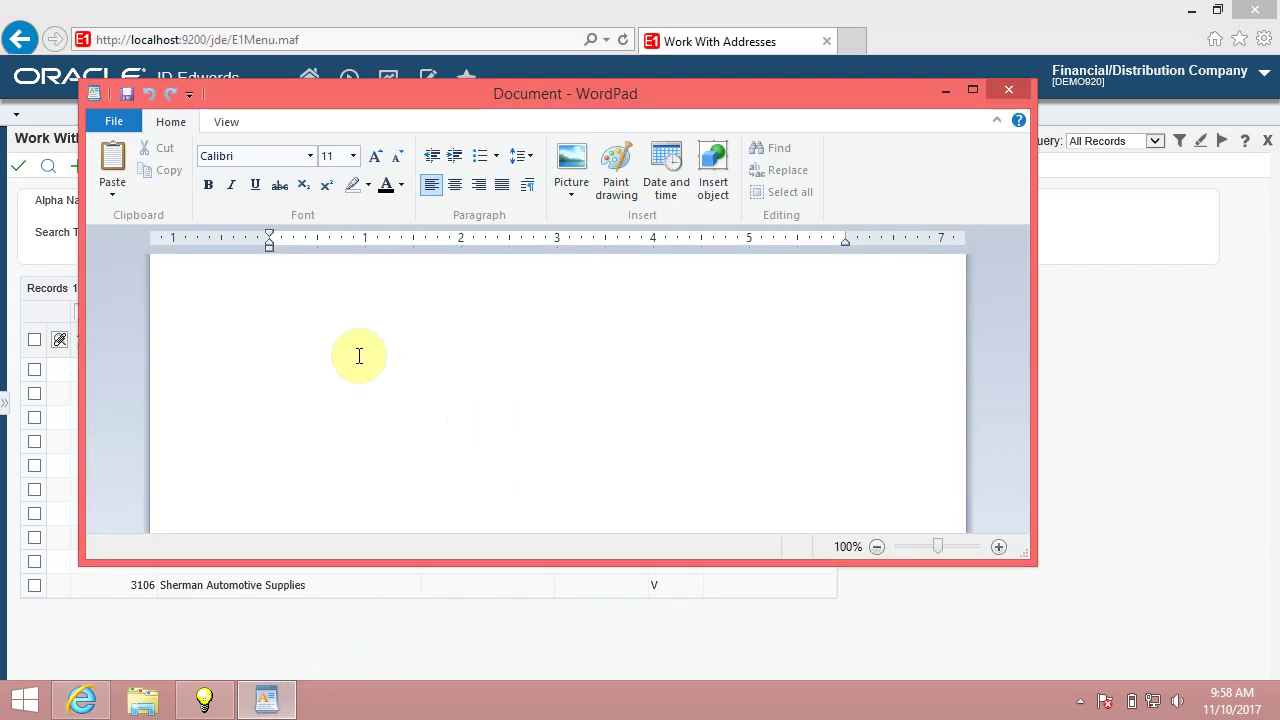
# Paste suppliers 3090–3106 into WordPad, enlarge the window, then minimise WordPad and the browser
pyautogui.hotkey('ctrl', 'v')
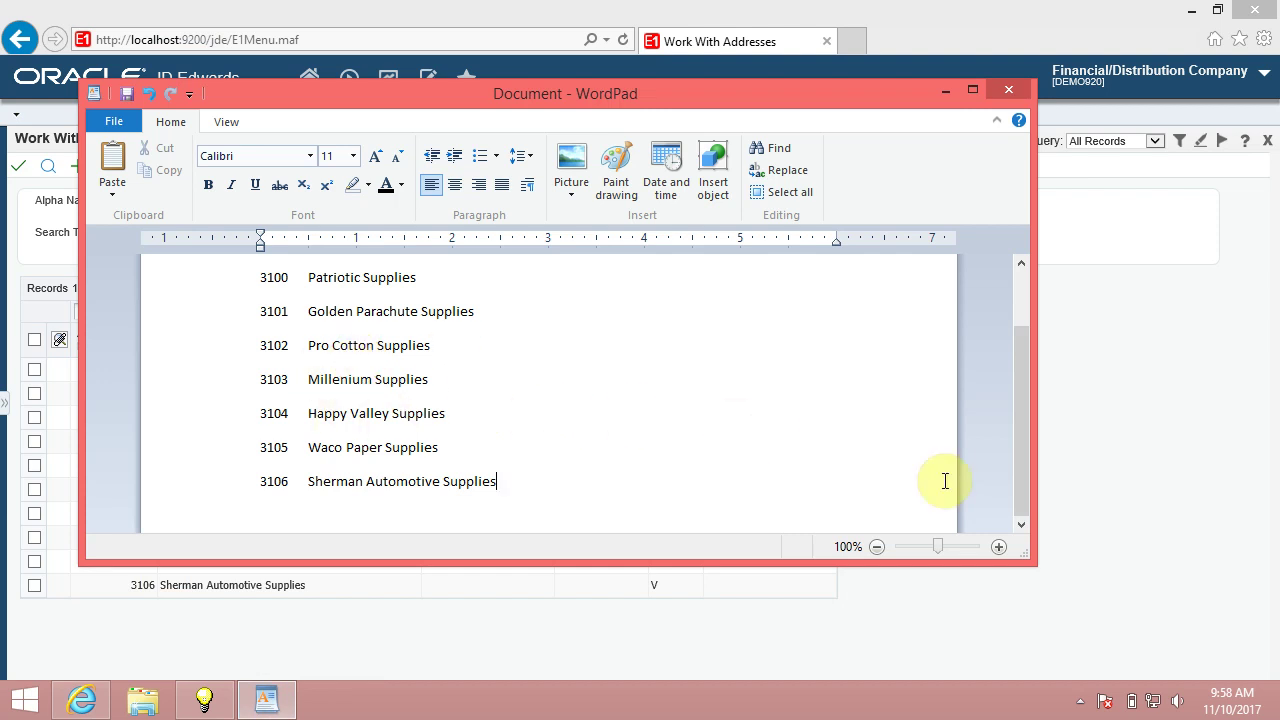
pyautogui.moveTo(1025, 461); pyautogui.dragTo(1018, 401)
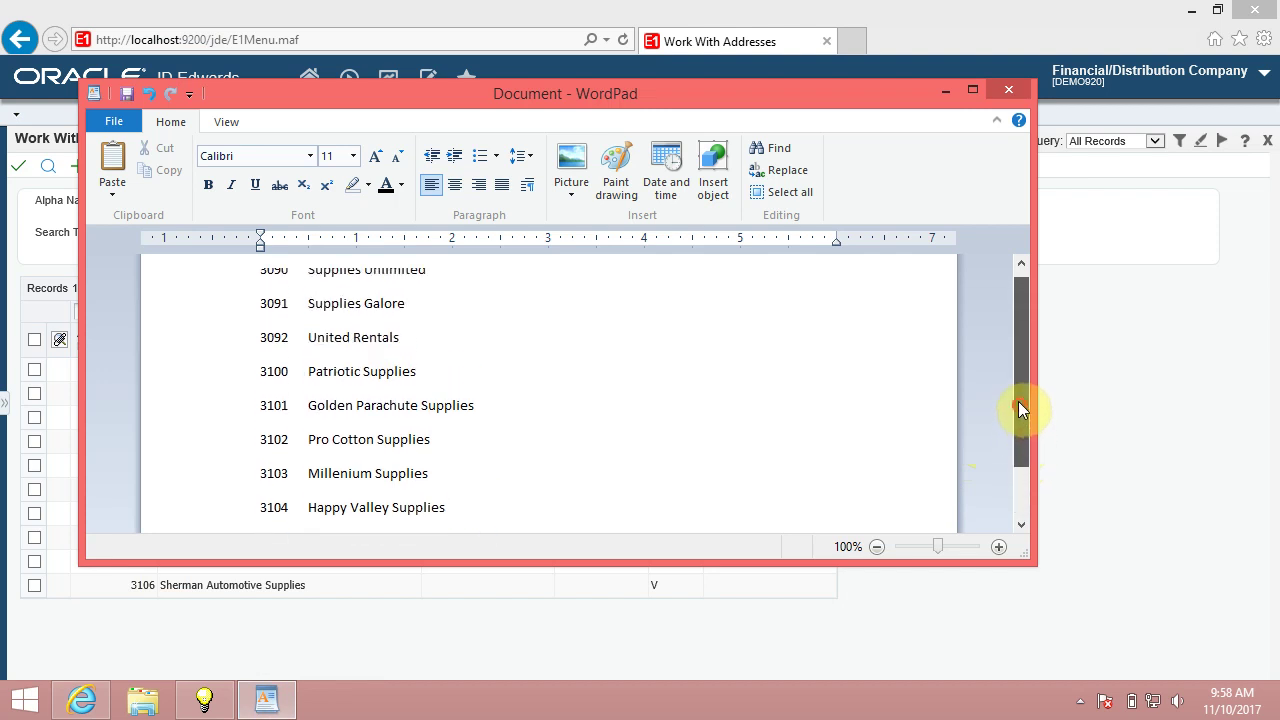
pyautogui.moveTo(585, 85); pyautogui.dragTo(585, 7)
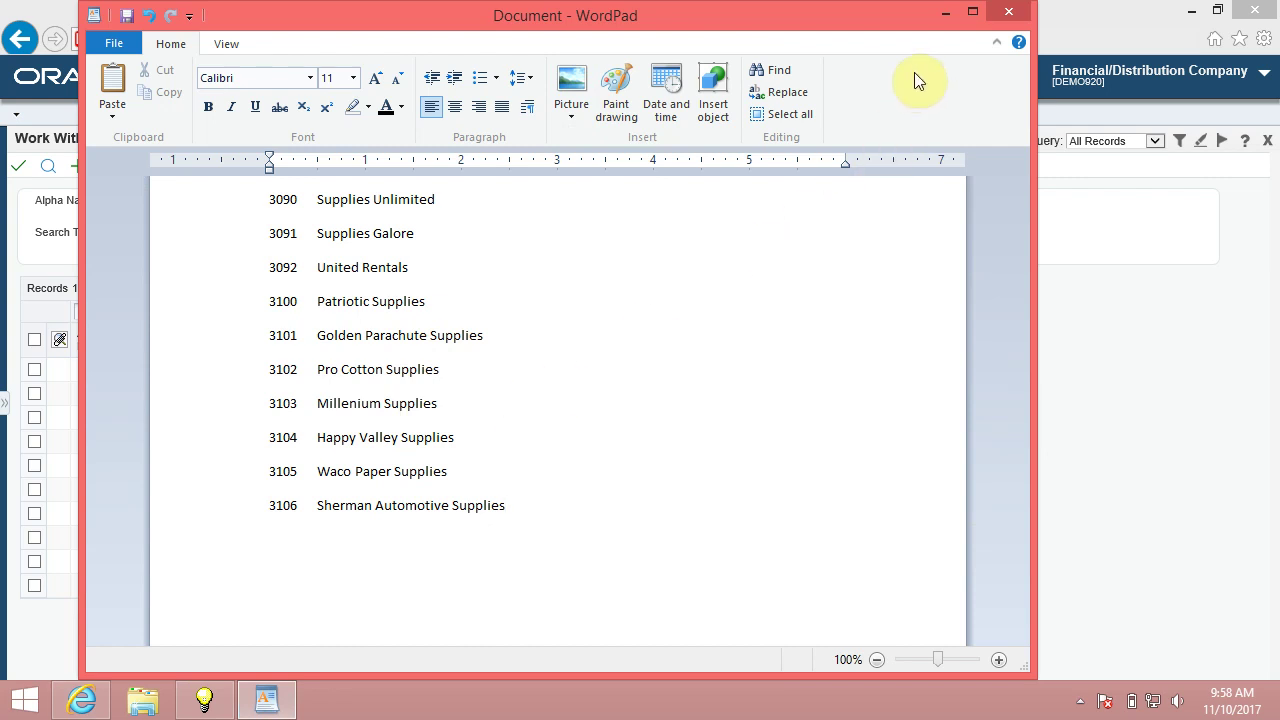
pyautogui.click(945, 14)
pyautogui.click(1192, 12)
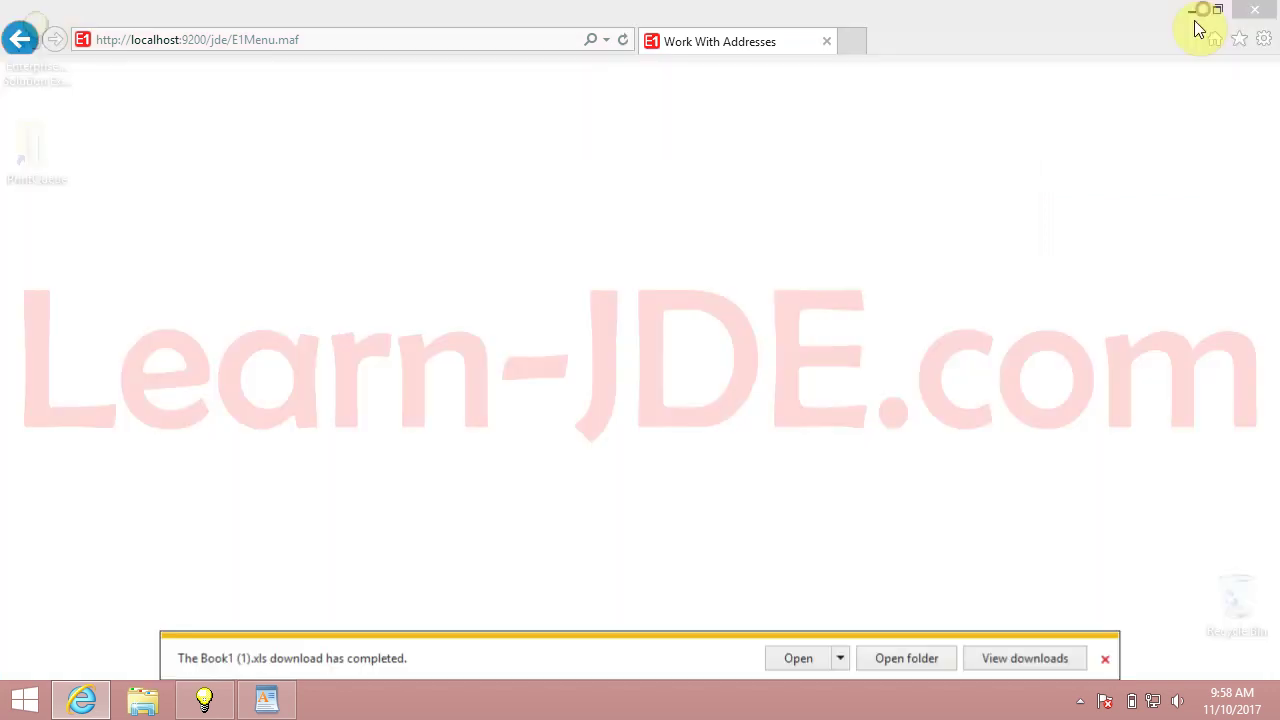